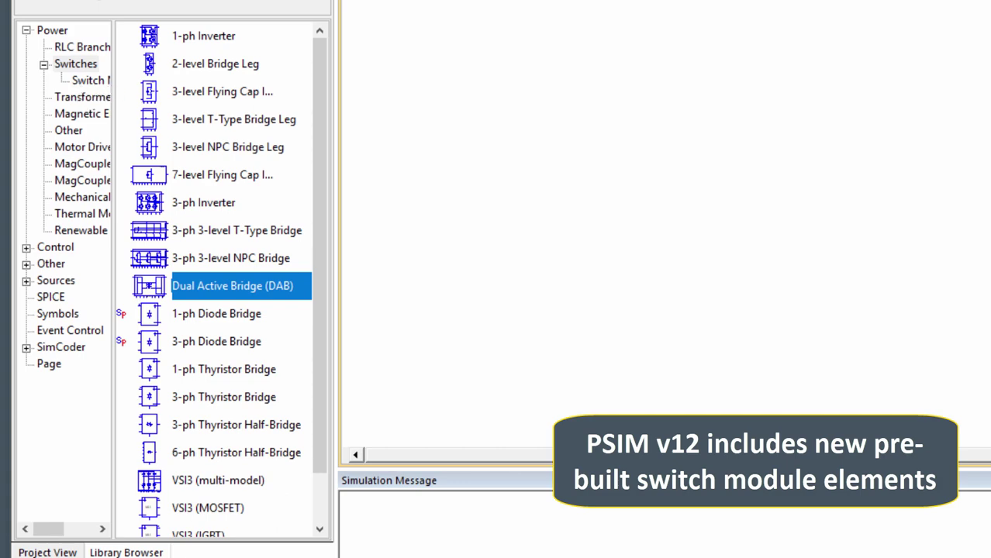
- Place a 1-ph Inverter from Elements > Power > Switches > Switch Modules
{"action": "left_click", "coordinate": [289, 9]}
{"action": "mouse_move", "coordinate": [315, 40]}
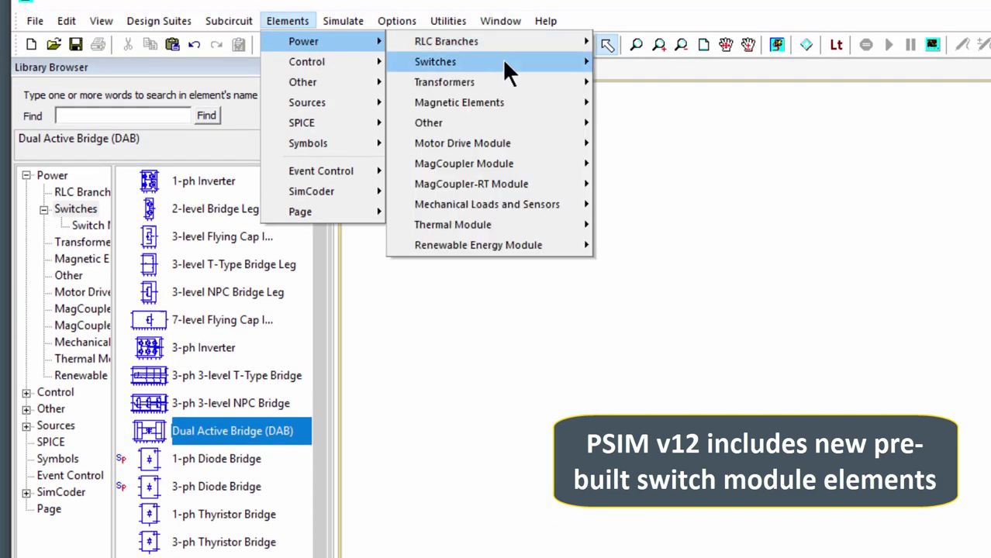
{"action": "mouse_move", "coordinate": [504, 62]}
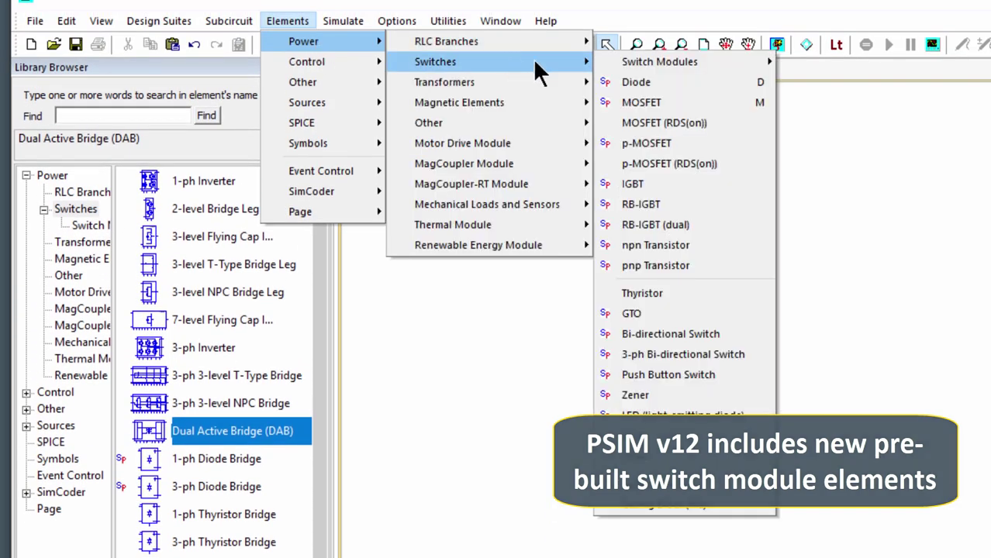
{"action": "mouse_move", "coordinate": [667, 61]}
{"action": "left_click", "coordinate": [375, 308]}
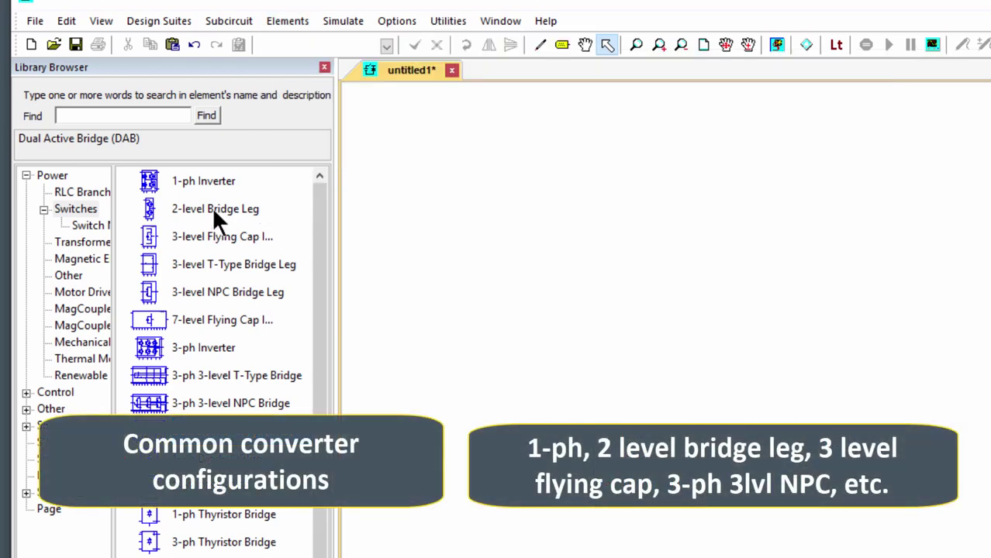
{"action": "left_click", "coordinate": [210, 185]}
{"action": "left_click_drag", "start_coordinate": [210, 185], "coordinate": [536, 224]}
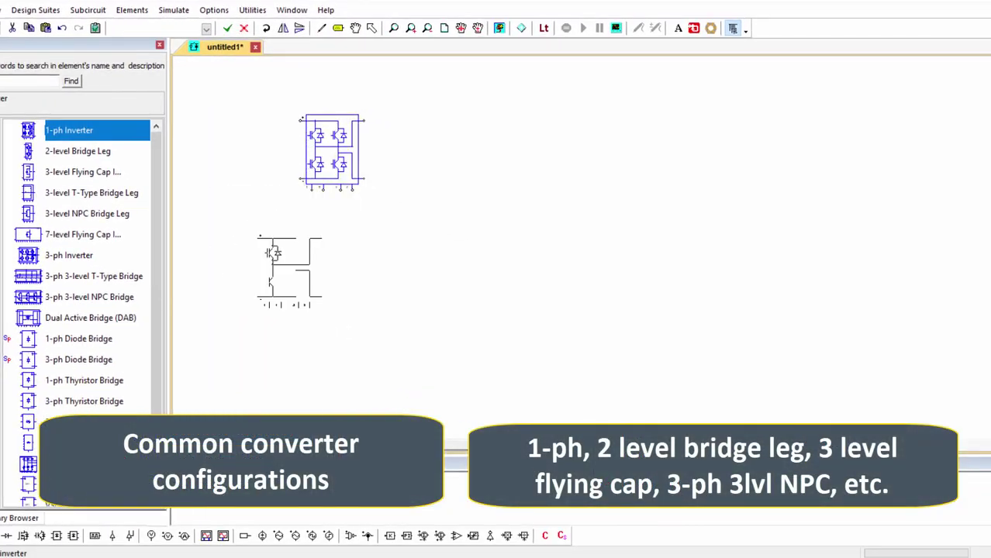
- Add a 2-level Bridge Leg, three 3-level Flying Cap legs and a 7-level Flying Cap leg
{"action": "left_click", "coordinate": [125, 155]}
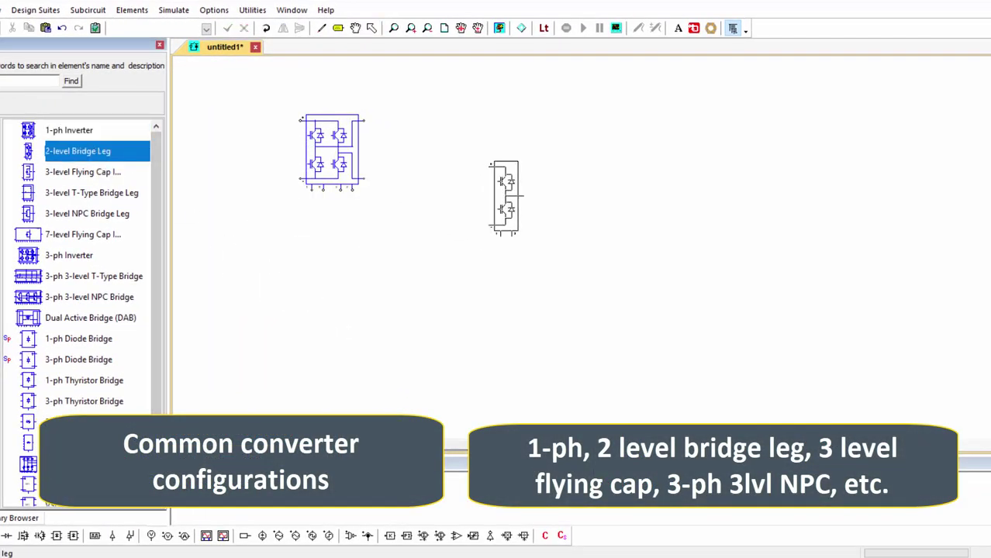
{"action": "left_click", "coordinate": [508, 198]}
{"action": "left_click", "coordinate": [75, 175]}
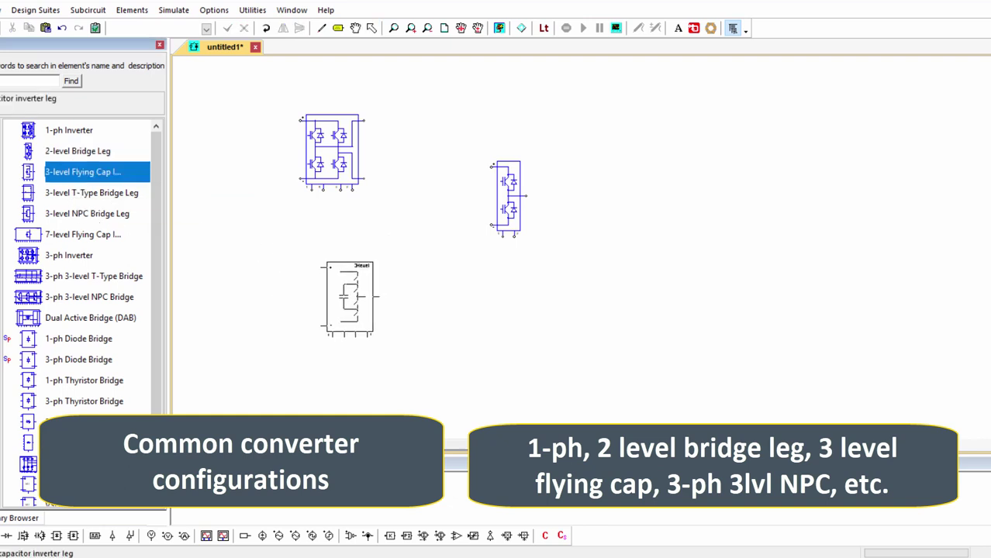
{"action": "left_click", "coordinate": [335, 314]}
{"action": "left_click", "coordinate": [416, 314]}
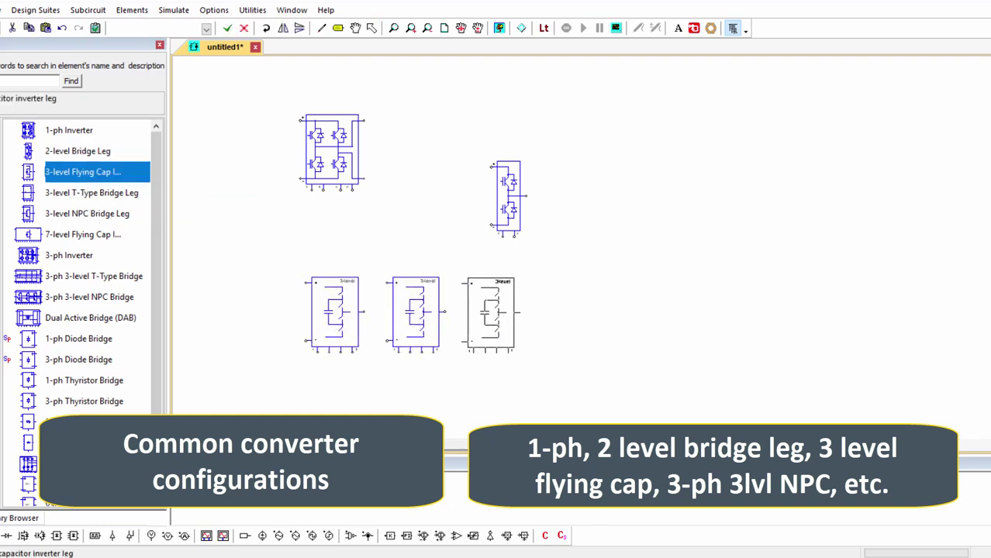
{"action": "left_click", "coordinate": [491, 315]}
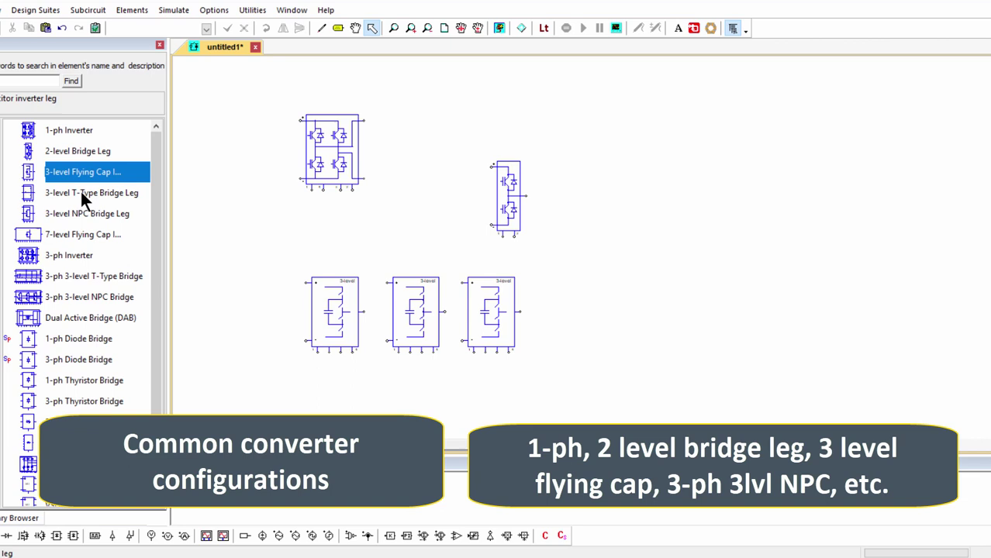
{"action": "left_click", "coordinate": [70, 245]}
{"action": "left_click", "coordinate": [683, 204]}
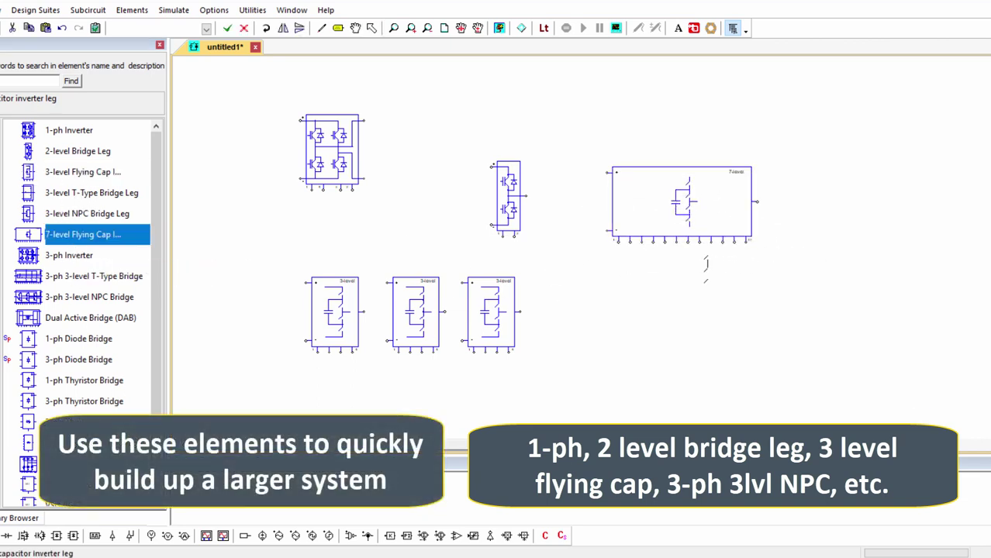
{"action": "key", "text": "Escape"}
{"action": "double_click", "coordinate": [688, 212]}
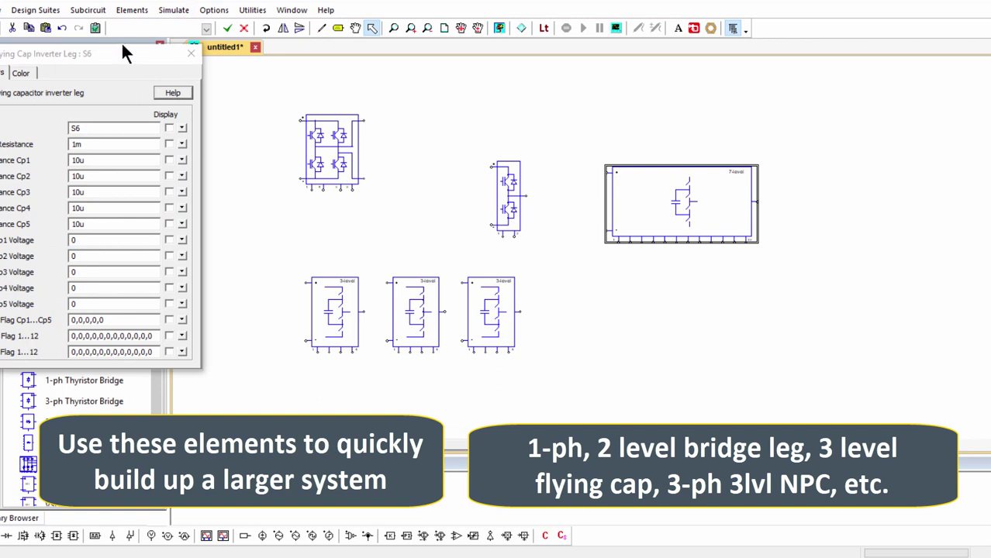
{"action": "left_click_drag", "start_coordinate": [122, 42], "coordinate": [364, 70]}
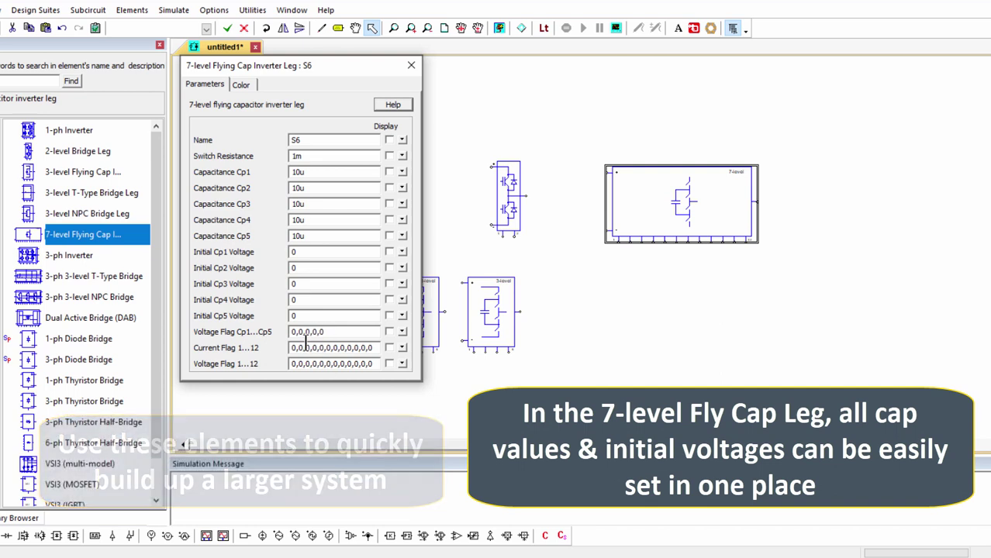
- Move and duplicate the 7-level Flying Cap leg, then delete both 7-level blocks
{"action": "left_click", "coordinate": [411, 65]}
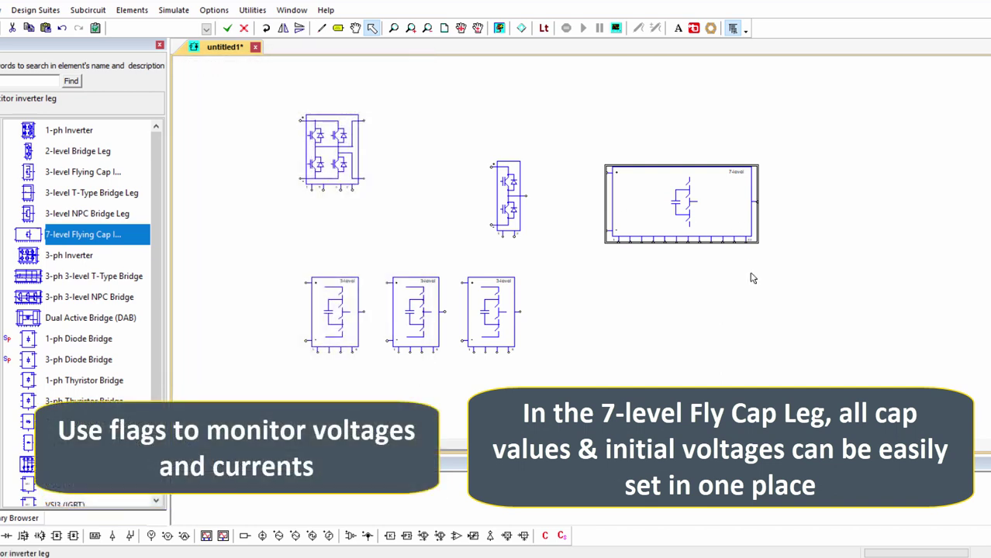
{"action": "left_click_drag", "start_coordinate": [640, 194], "coordinate": [605, 147]}
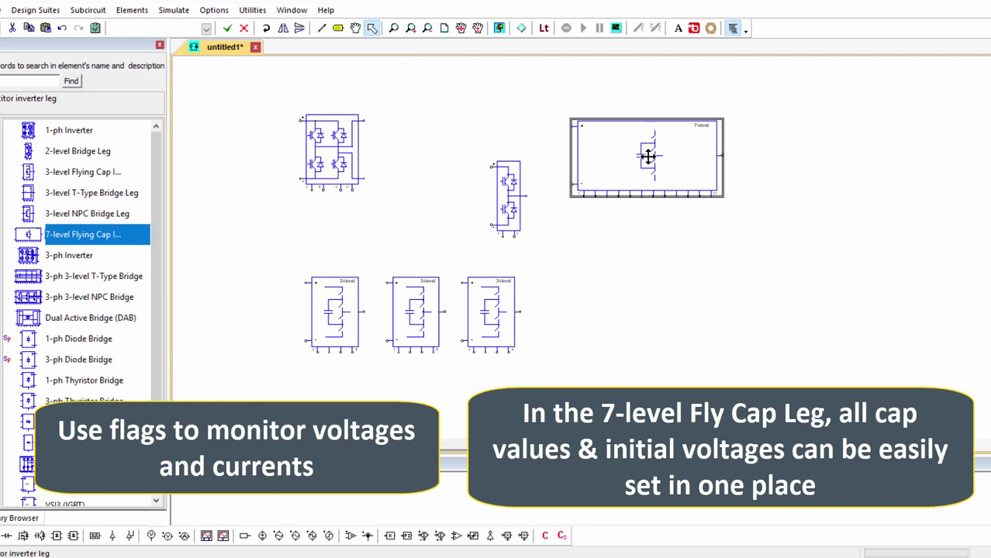
{"action": "key", "text": "ctrl+c"}
{"action": "key", "text": "ctrl+v"}
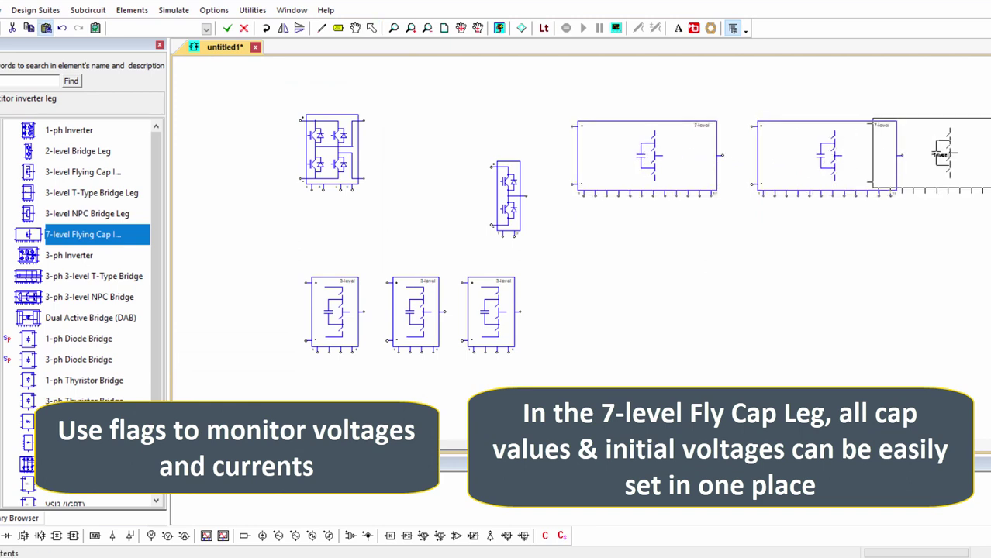
{"action": "left_click", "coordinate": [864, 173]}
{"action": "left_click_drag", "start_coordinate": [532, 84], "coordinate": [969, 295]}
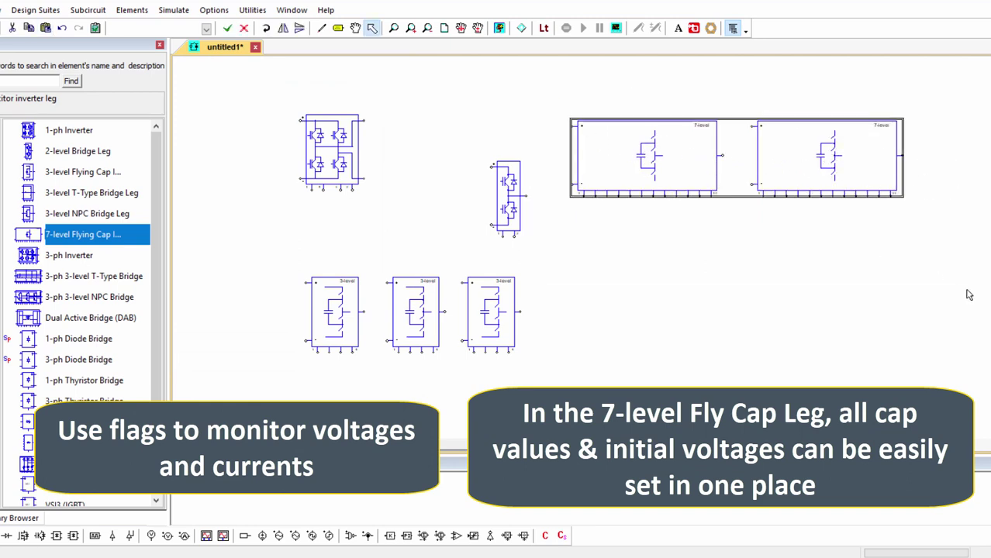
{"action": "key", "text": "Delete"}
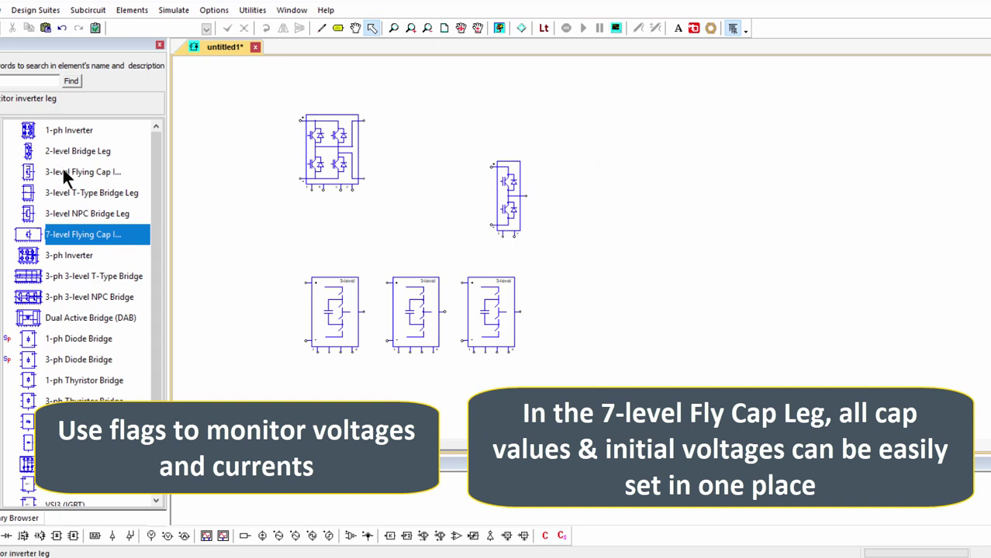
- Place a 3-level T-Type Bridge Leg and a 3-level NPC Bridge Leg on the right
{"action": "left_click", "coordinate": [76, 194]}
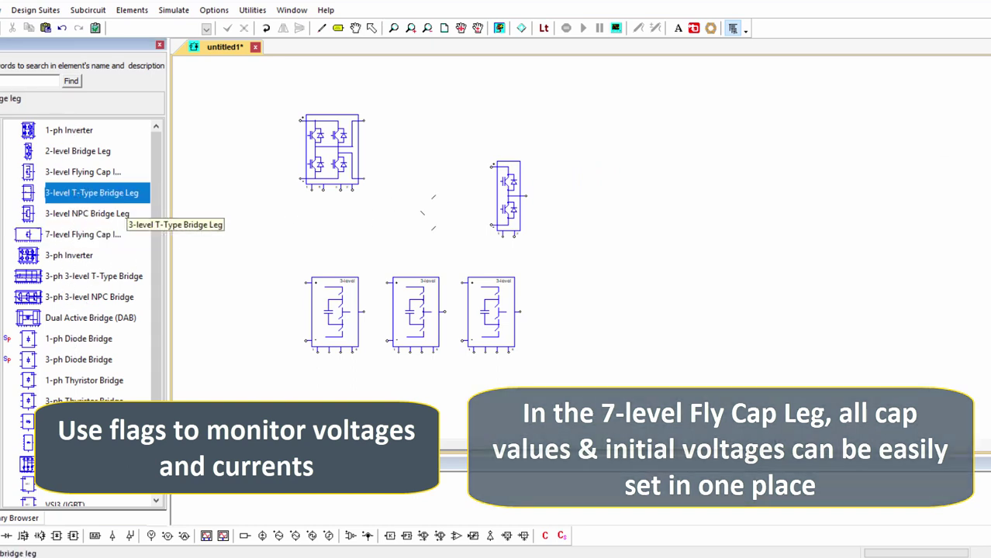
{"action": "left_click_drag", "start_coordinate": [76, 193], "coordinate": [733, 203]}
{"action": "left_click", "coordinate": [77, 213]}
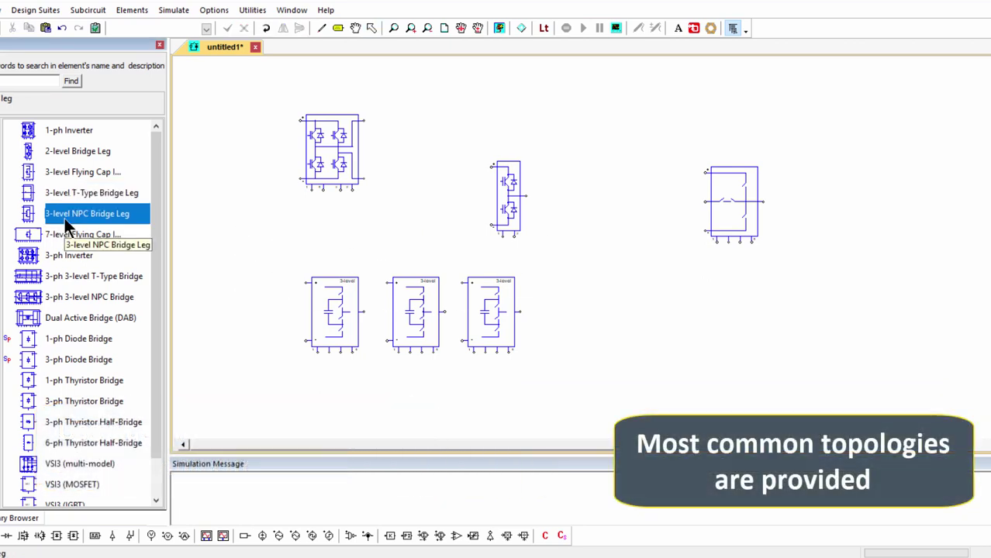
{"action": "left_click_drag", "start_coordinate": [77, 212], "coordinate": [737, 337]}
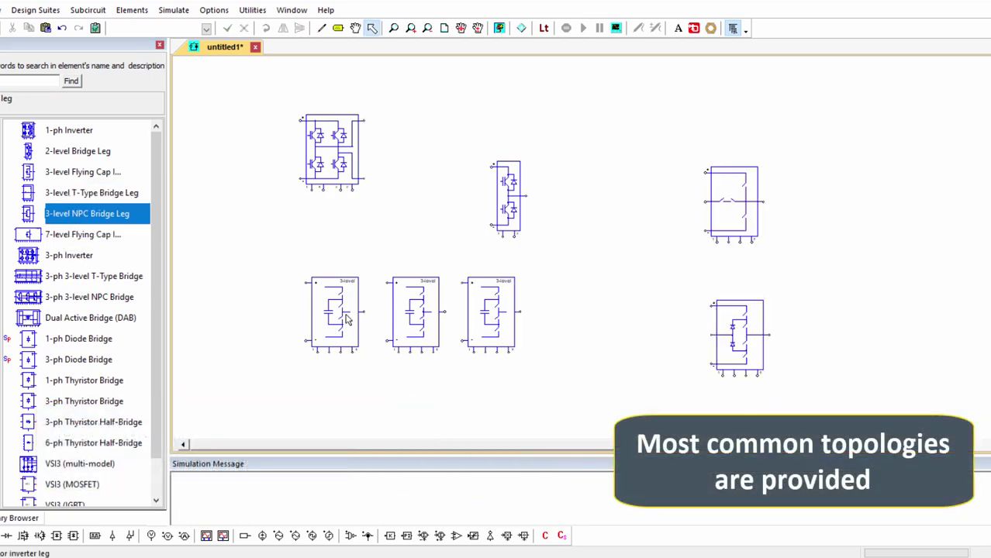
{"action": "left_click_drag", "start_coordinate": [243, 206], "coordinate": [841, 415]}
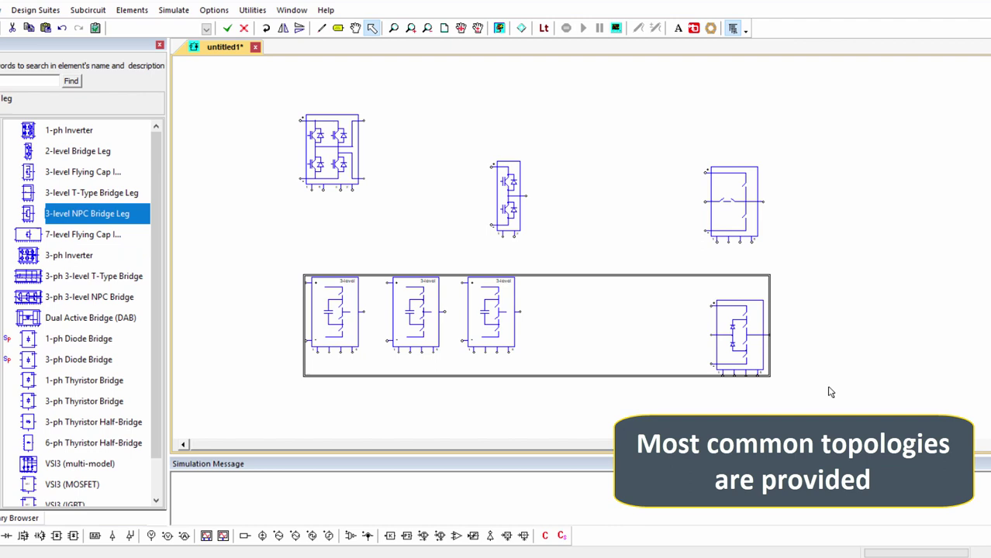
- Delete the four lower blocks, the T-Type leg and a leftover bridge leg
{"action": "key", "text": "Delete"}
{"action": "left_click", "coordinate": [730, 199]}
{"action": "key", "text": "Delete"}
{"action": "left_click", "coordinate": [505, 195]}
{"action": "key", "text": "Delete"}
- Reposition the 1-ph Inverter and paste two copies stacked below it
{"action": "left_click", "coordinate": [332, 151]}
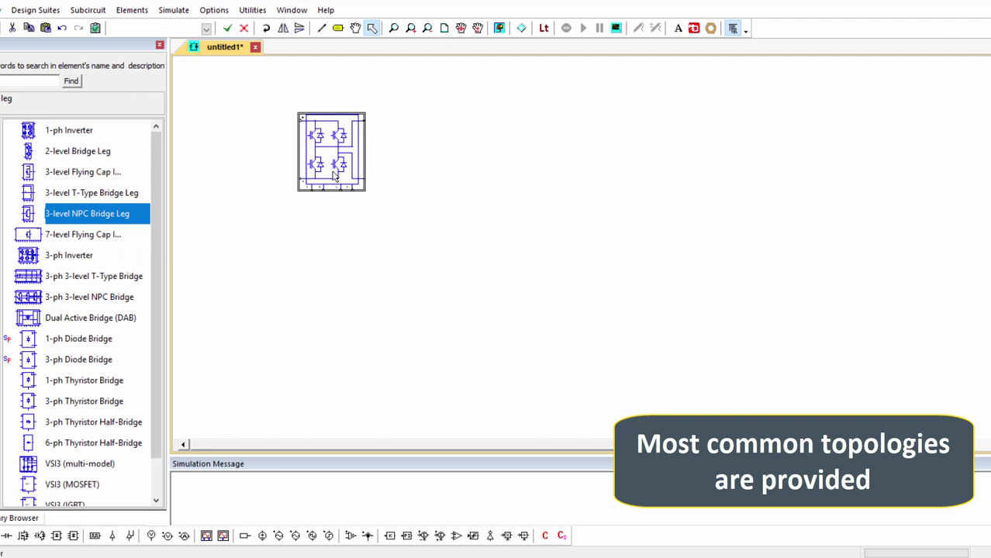
{"action": "left_click_drag", "start_coordinate": [332, 152], "coordinate": [343, 129]}
{"action": "left_click", "coordinate": [304, 236]}
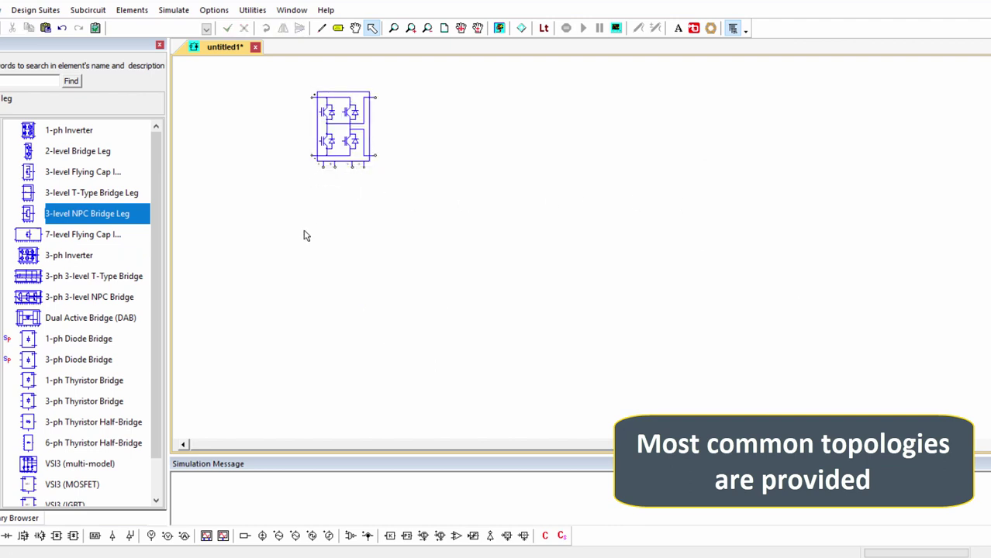
{"action": "left_click", "coordinate": [339, 137]}
{"action": "key", "text": "ctrl+c"}
{"action": "key", "text": "ctrl+v"}
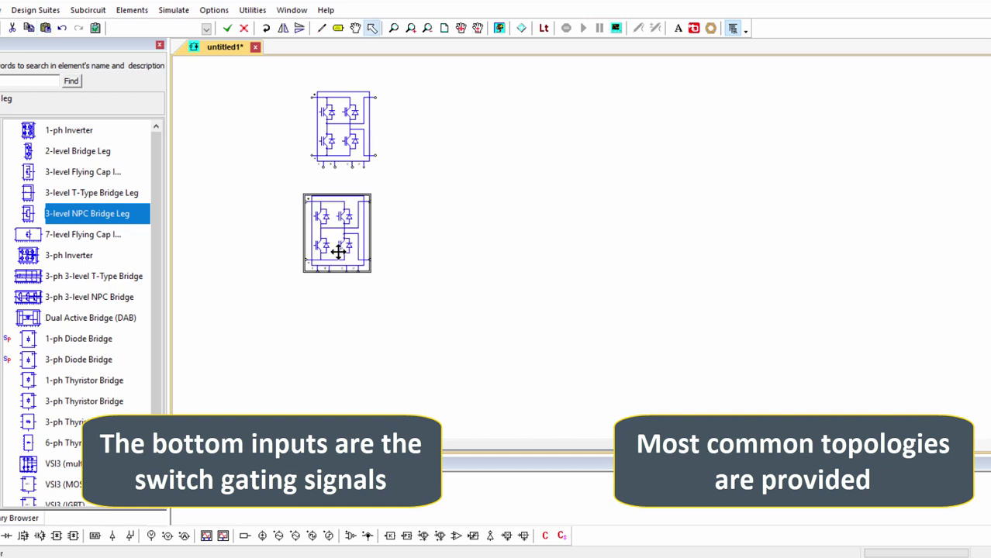
{"action": "left_click", "coordinate": [338, 252]}
{"action": "key", "text": "ctrl+v"}
{"action": "left_click", "coordinate": [339, 345]}
- Delete all three inverters and place a VSI3 (multi-model) block
{"action": "left_click", "coordinate": [414, 292]}
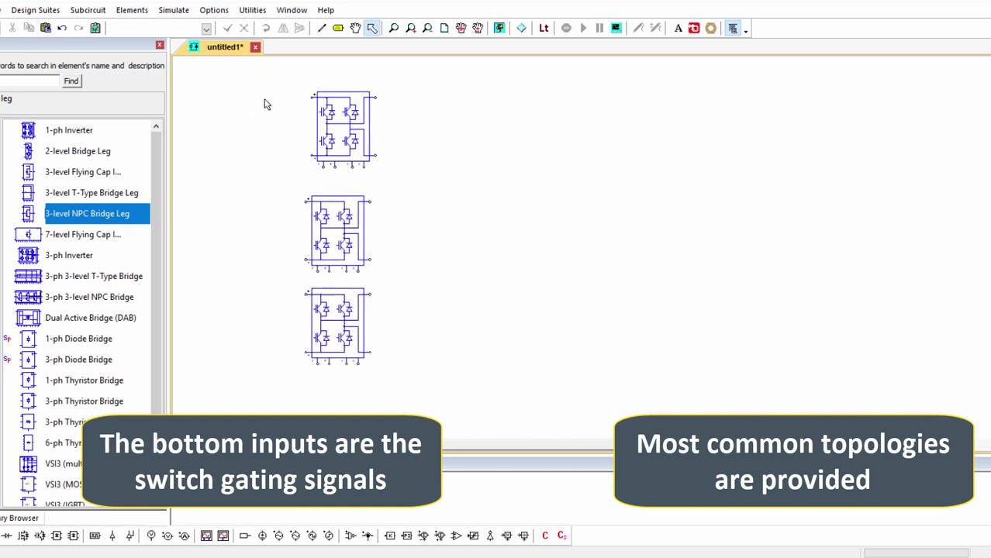
{"action": "key", "text": "ctrl+a"}
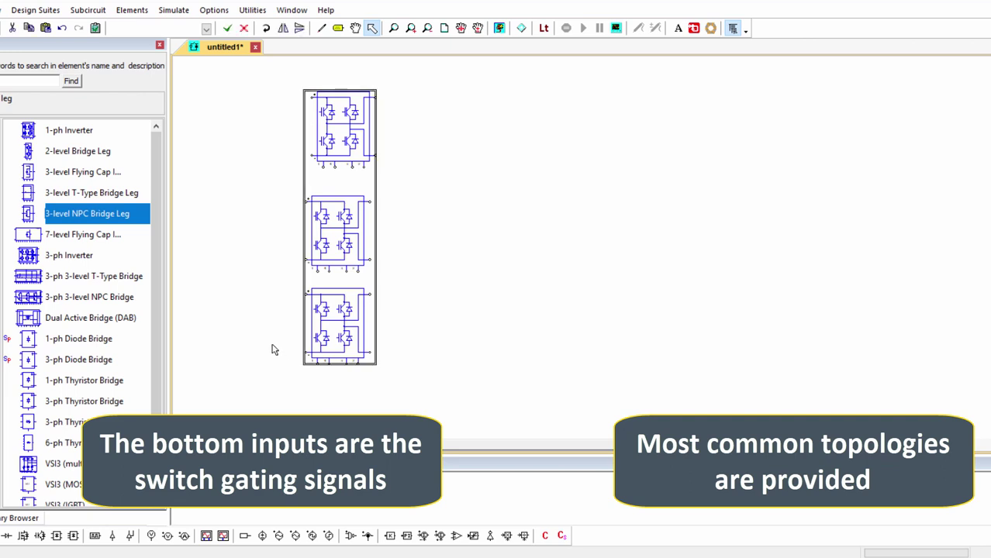
{"action": "key", "text": "Delete"}
{"action": "left_click_drag", "start_coordinate": [62, 463], "coordinate": [425, 245]}
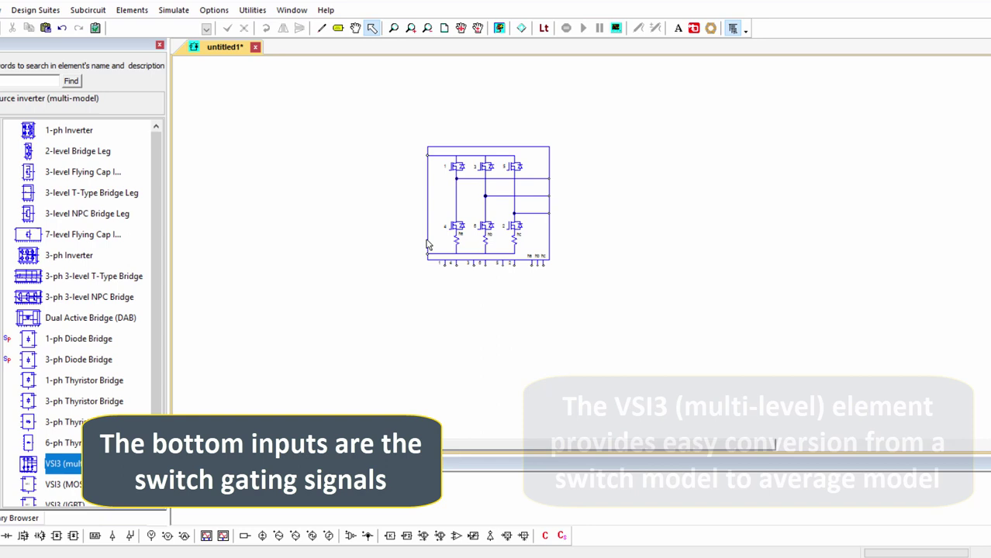
- Check the placed VSI3 block, then select the example's switch-mode and average-mode inverters
{"action": "key", "text": "ctrl+a"}
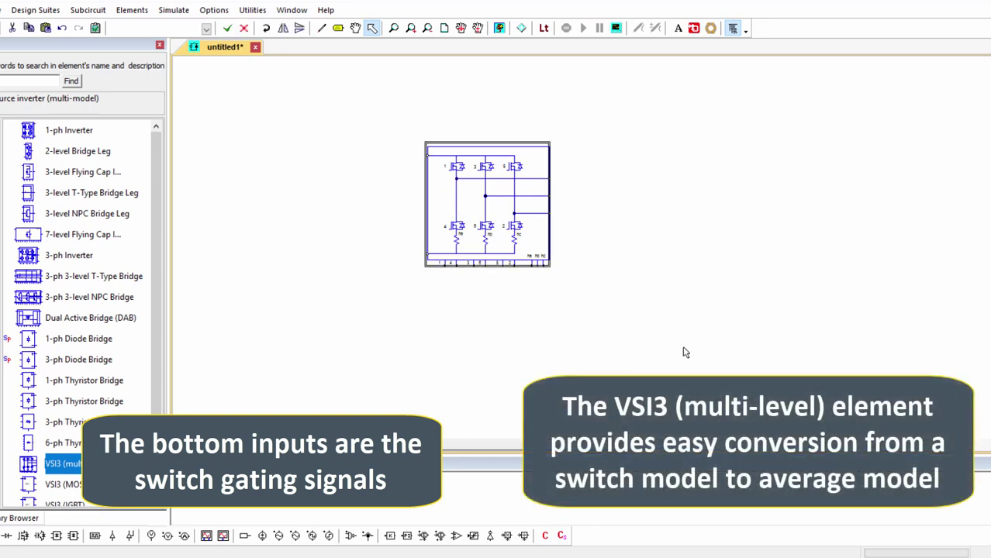
{"action": "left_click", "coordinate": [531, 332]}
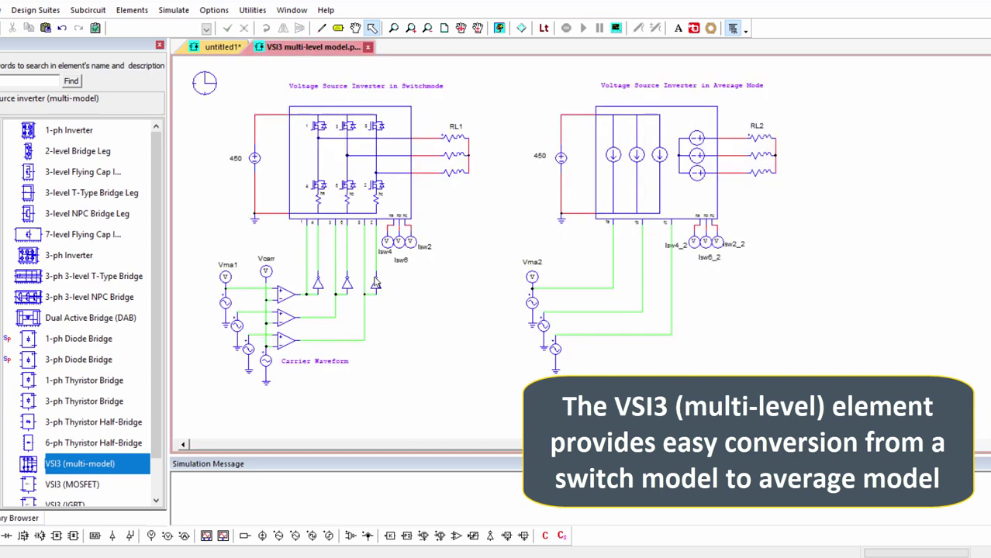
{"action": "left_click", "coordinate": [319, 183]}
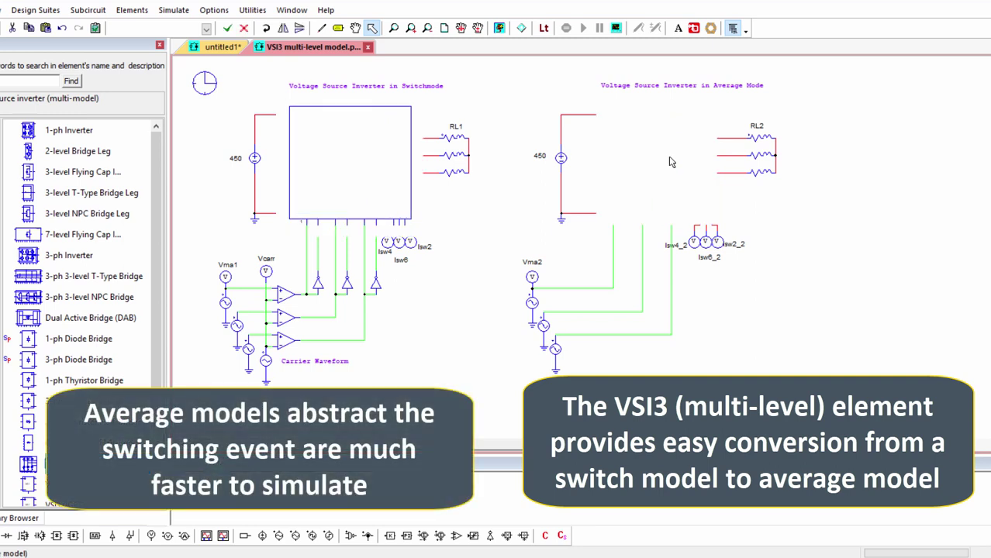
{"action": "left_click", "coordinate": [674, 161]}
{"action": "left_click", "coordinate": [377, 158]}
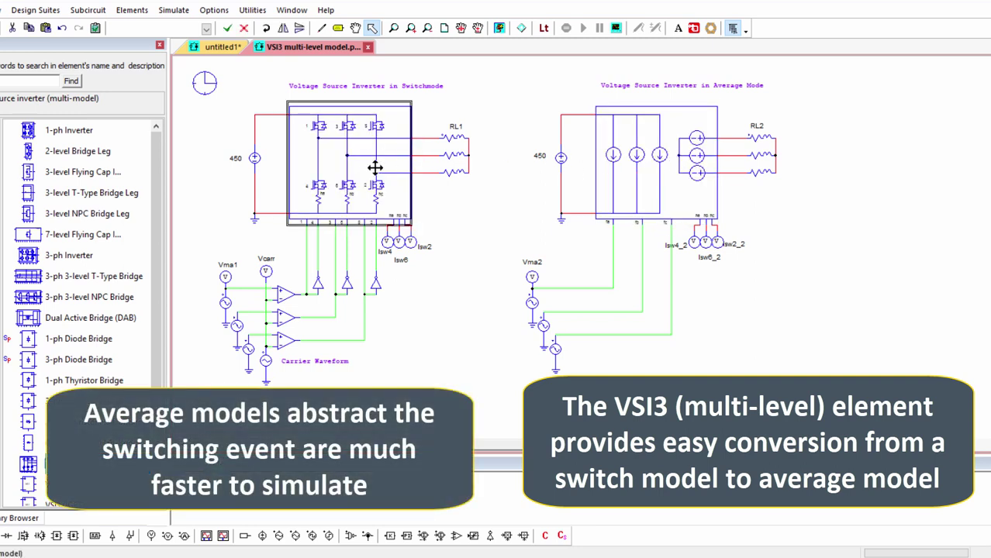
{"action": "double_click", "coordinate": [376, 164]}
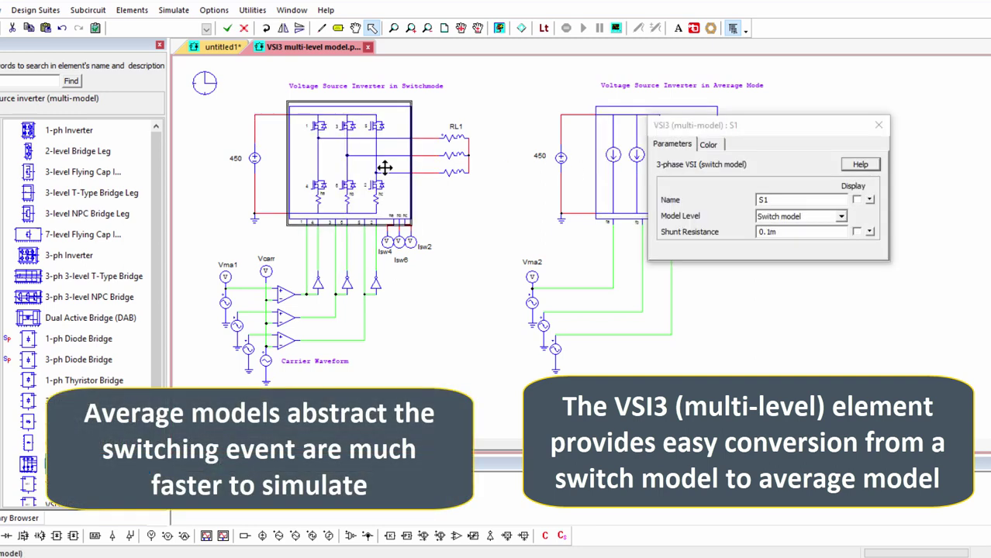
{"action": "left_click", "coordinate": [824, 216]}
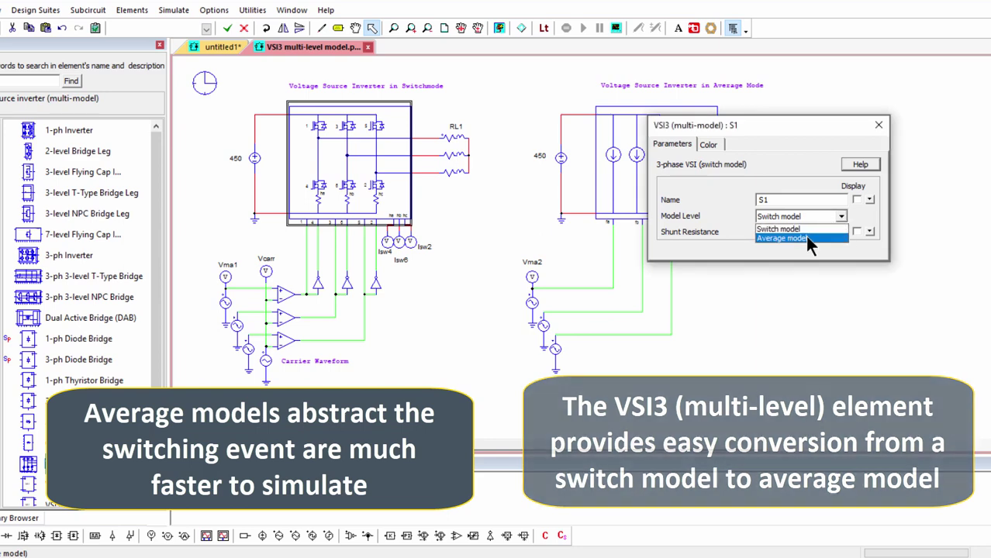
{"action": "left_click", "coordinate": [805, 237]}
{"action": "left_click", "coordinate": [877, 126]}
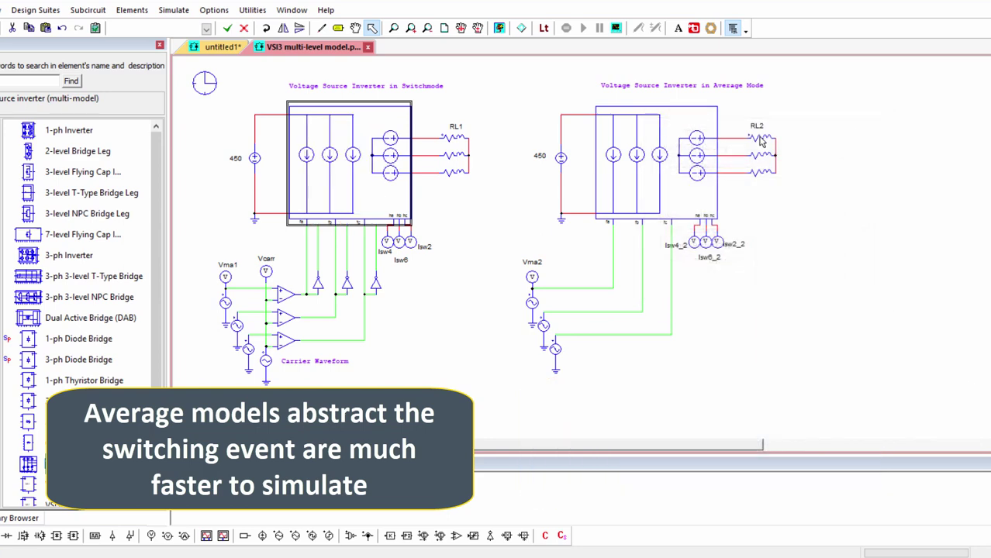
{"action": "double_click", "coordinate": [390, 155]}
{"action": "left_click", "coordinate": [802, 220]}
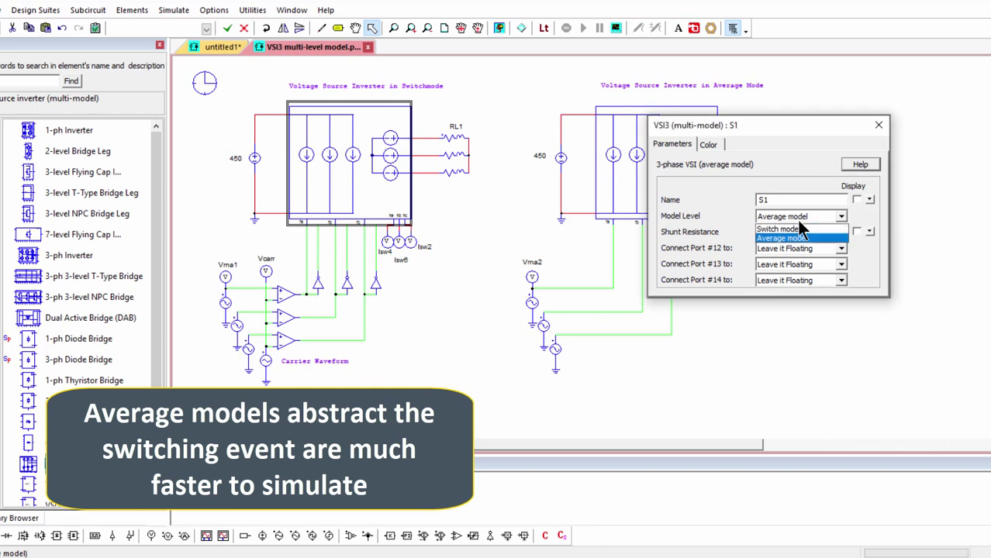
{"action": "left_click", "coordinate": [797, 227]}
{"action": "left_click", "coordinate": [881, 128]}
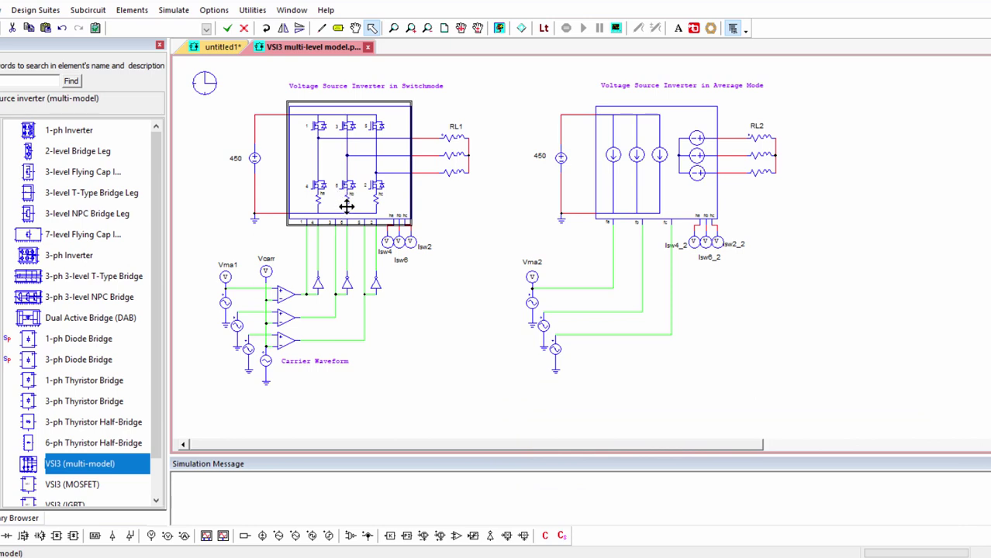
- Set the left VSI3 inverter's Model Level to Average model
{"action": "right_click", "coordinate": [350, 190]}
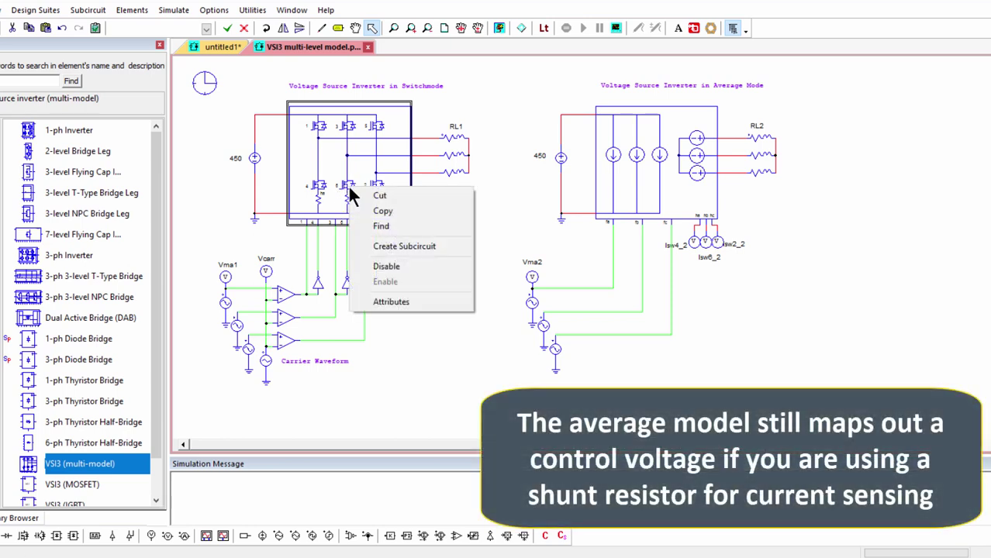
{"action": "left_click", "coordinate": [505, 177]}
{"action": "double_click", "coordinate": [330, 174]}
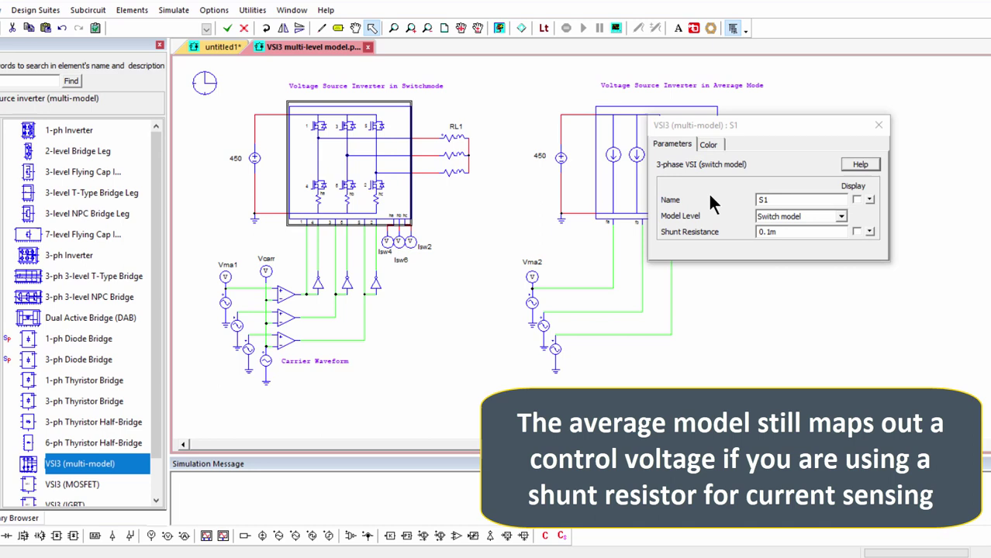
{"action": "left_click", "coordinate": [774, 218]}
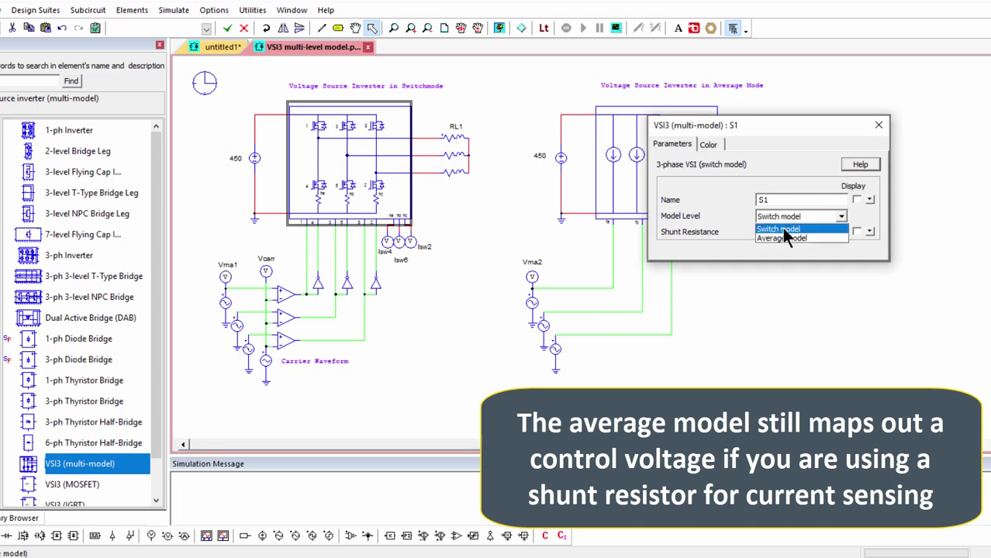
{"action": "left_click", "coordinate": [785, 239]}
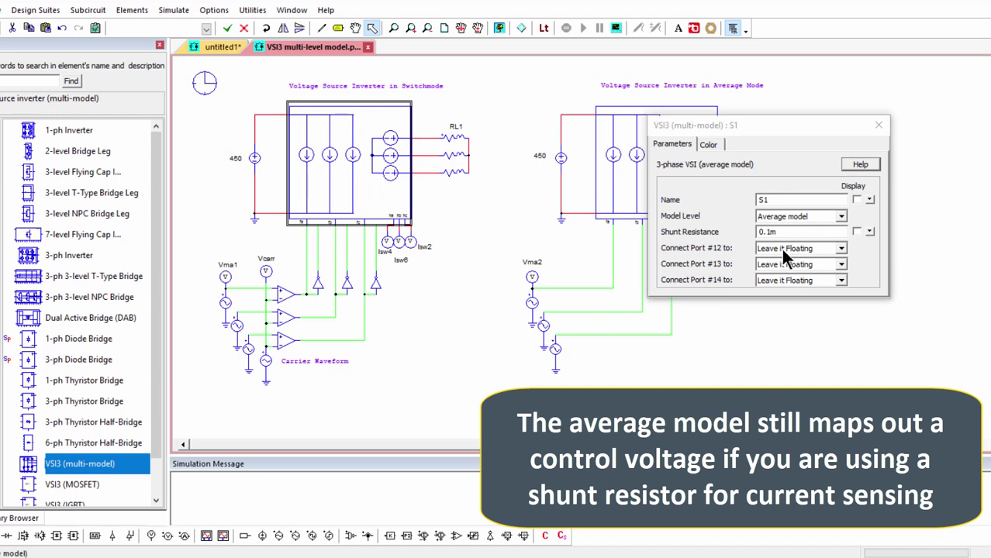
{"action": "left_click", "coordinate": [879, 124]}
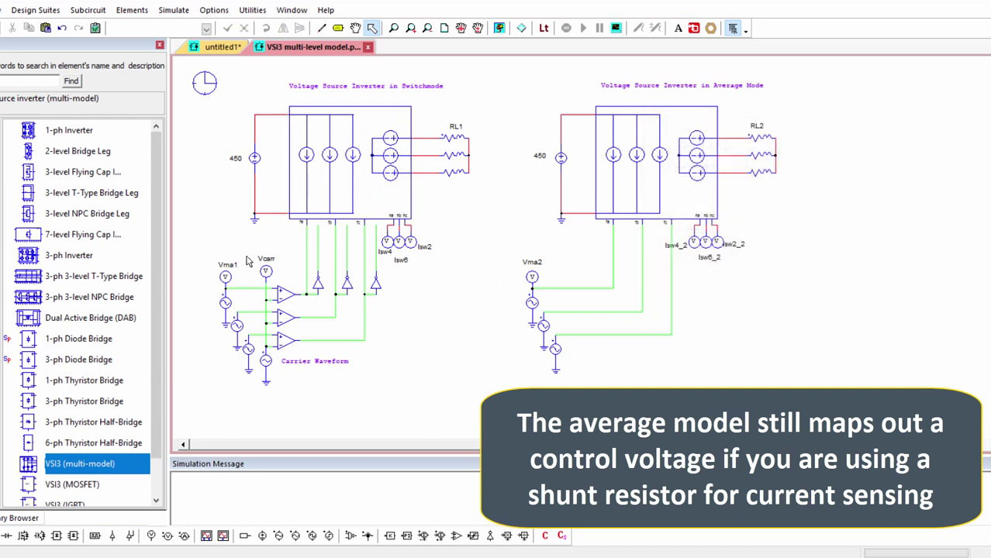
- Move the comparators, gate blocks and carrier source off to the right
{"action": "left_click_drag", "start_coordinate": [250, 254], "coordinate": [396, 405]}
{"action": "left_click_drag", "start_coordinate": [347, 315], "coordinate": [853, 329]}
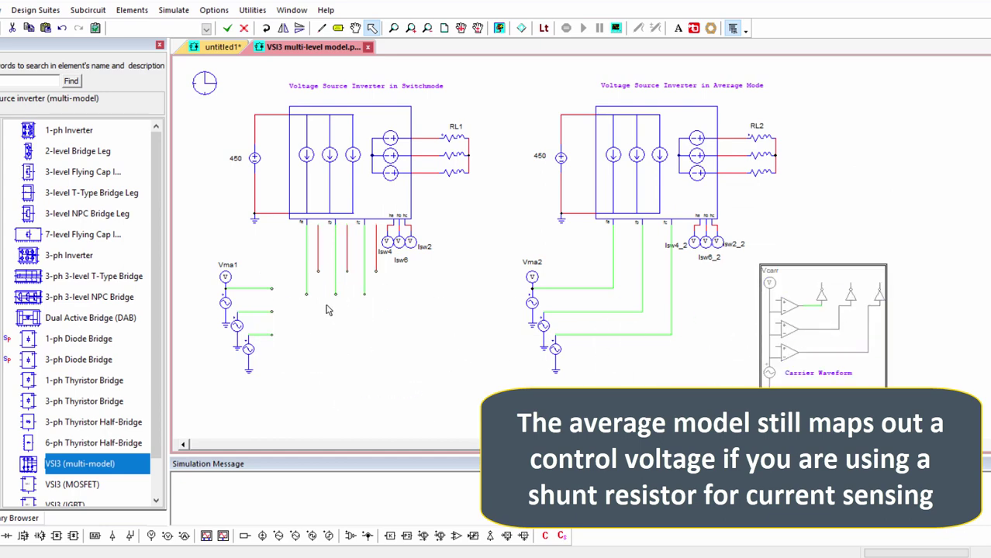
{"action": "scroll", "coordinate": [326, 311], "scroll_direction": "up", "scroll_amount": 3}
- Wire the three modulation sources directly to the inverter's fa, fb and fc inputs
{"action": "key", "text": "w"}
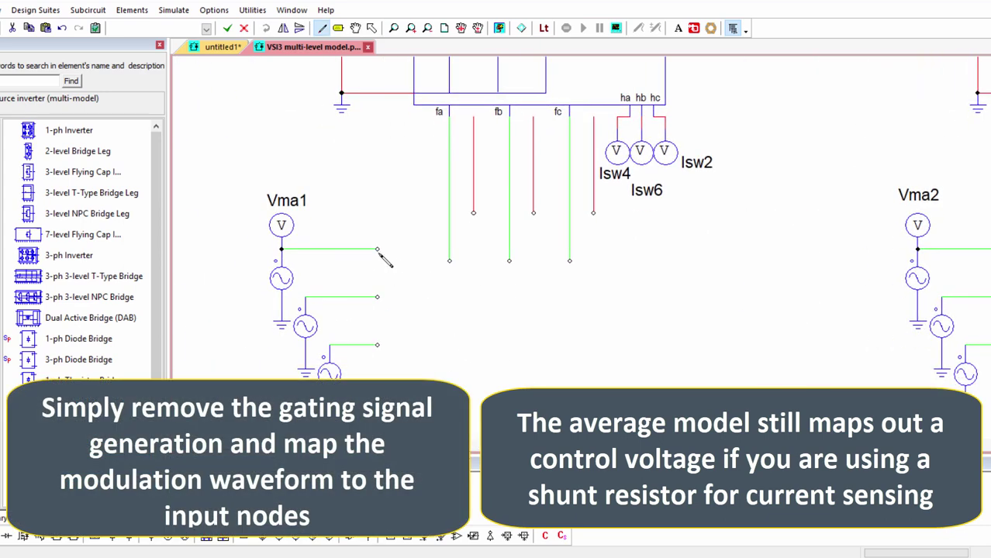
{"action": "left_click_drag", "start_coordinate": [378, 249], "coordinate": [449, 249]}
{"action": "mouse_move", "coordinate": [509, 262]}
{"action": "left_mouse_down"}
{"action": "mouse_move", "coordinate": [425, 297]}
{"action": "mouse_move", "coordinate": [377, 298]}
{"action": "left_mouse_up"}
{"action": "left_click_drag", "start_coordinate": [572, 258], "coordinate": [378, 344]}
{"action": "key", "text": "Escape"}
{"action": "scroll", "coordinate": [652, 306], "scroll_direction": "down", "scroll_amount": 5}
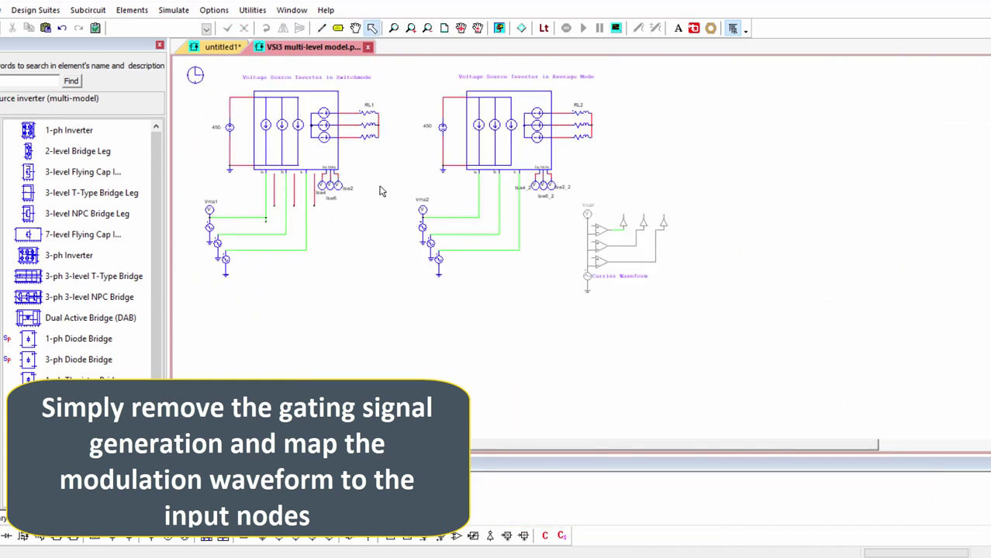
- Run the simulation and plot load currents I(RL1a), I(RL1b) and I(RL1c) in SIMVIEW
{"action": "left_click", "coordinate": [499, 29]}
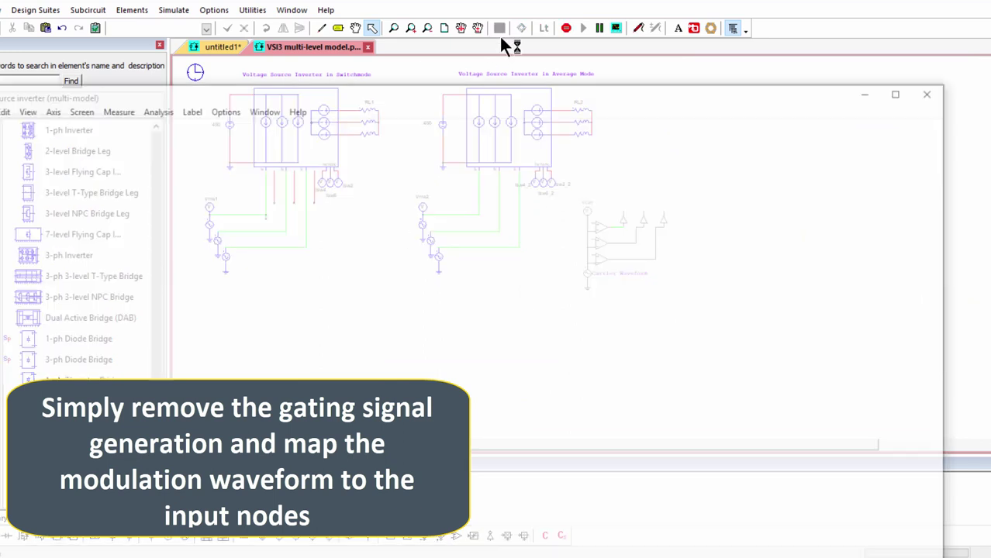
{"action": "left_click_drag", "start_coordinate": [299, 246], "coordinate": [311, 265]}
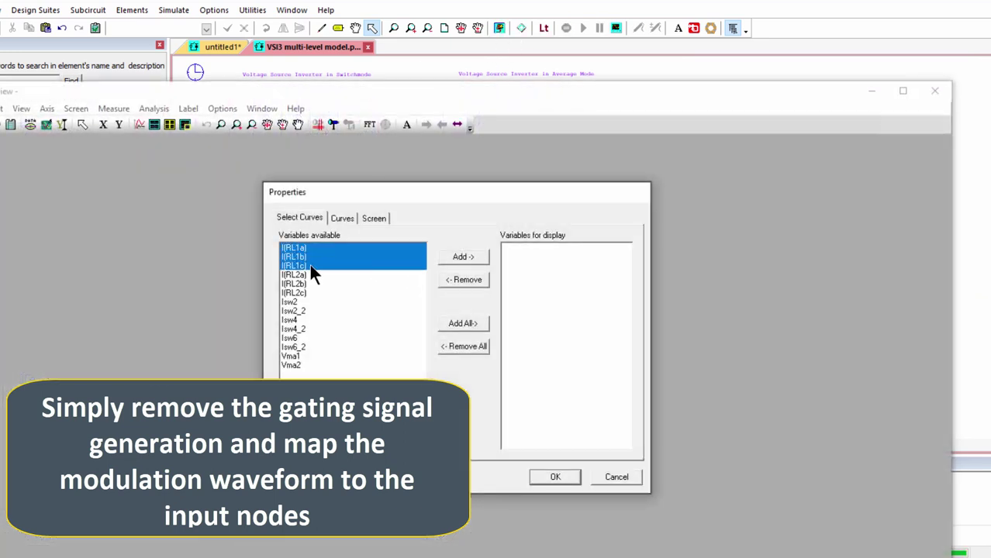
{"action": "left_click", "coordinate": [476, 259]}
{"action": "left_click", "coordinate": [559, 478]}
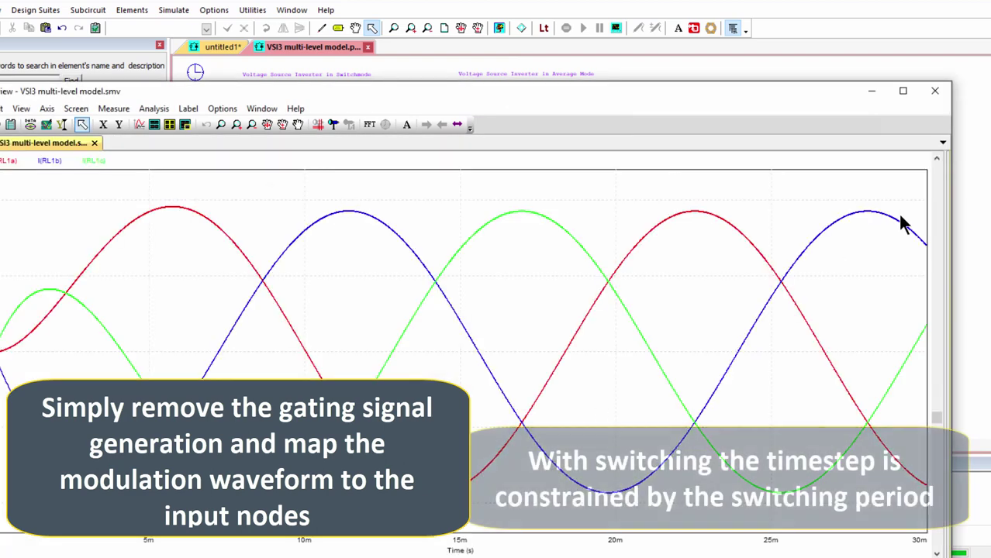
{"action": "left_click", "coordinate": [979, 261]}
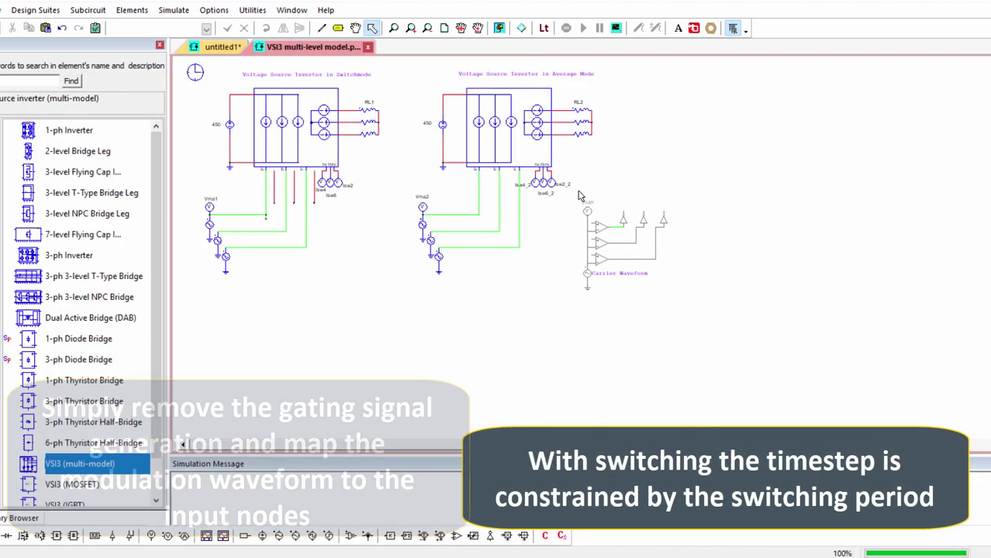
{"action": "left_click_drag", "start_coordinate": [692, 326], "coordinate": [579, 189]}
{"action": "left_click", "coordinate": [349, 245]}
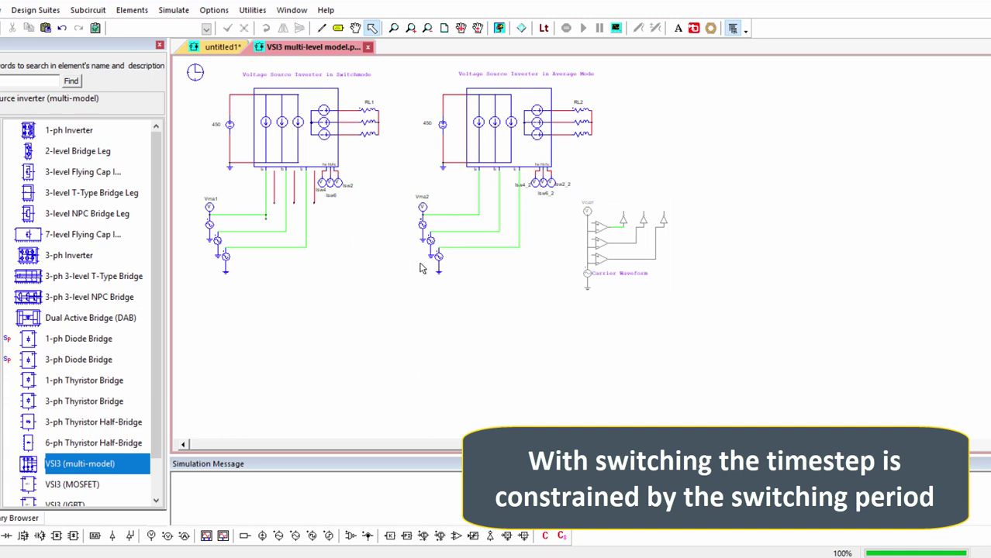
{"action": "double_click", "coordinate": [586, 276]}
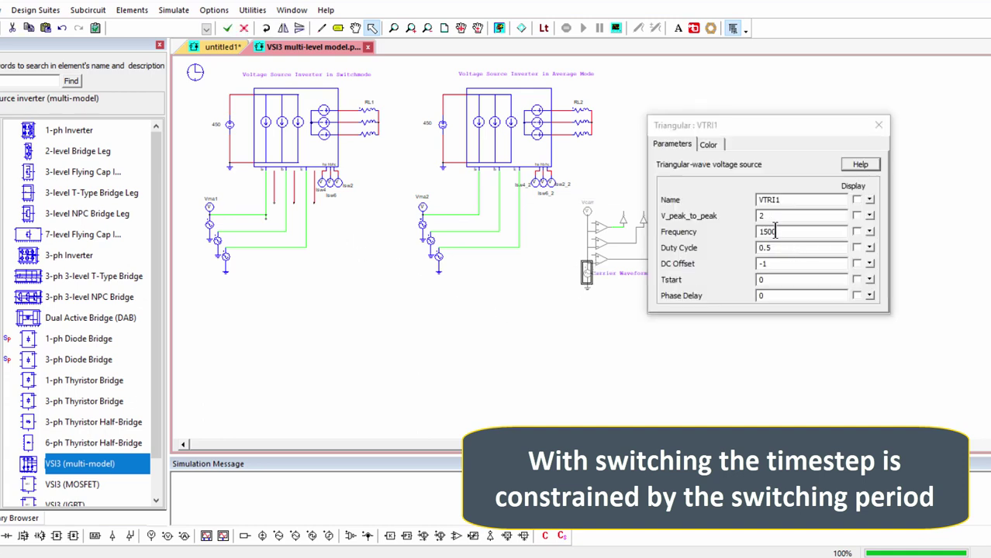
{"action": "left_click", "coordinate": [879, 125]}
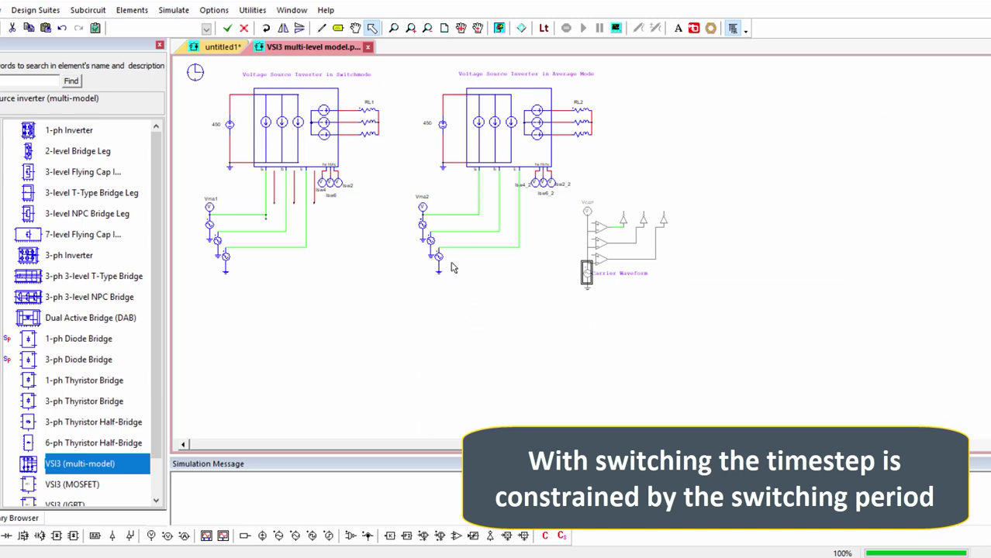
{"action": "scroll", "coordinate": [453, 268], "scroll_direction": "up", "scroll_amount": 3}
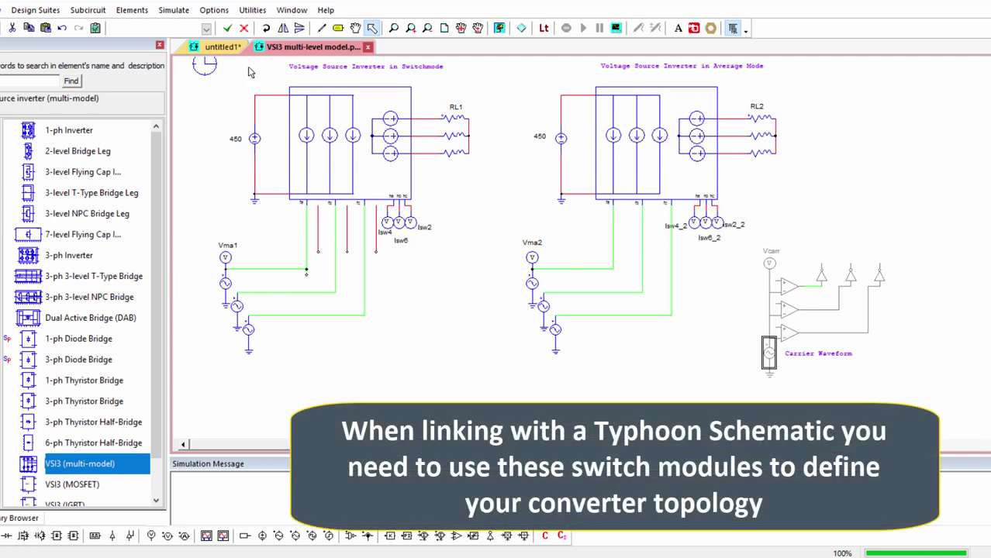
- Place a single 1-ph Inverter on the untitled1 schematic
{"action": "left_click", "coordinate": [222, 49]}
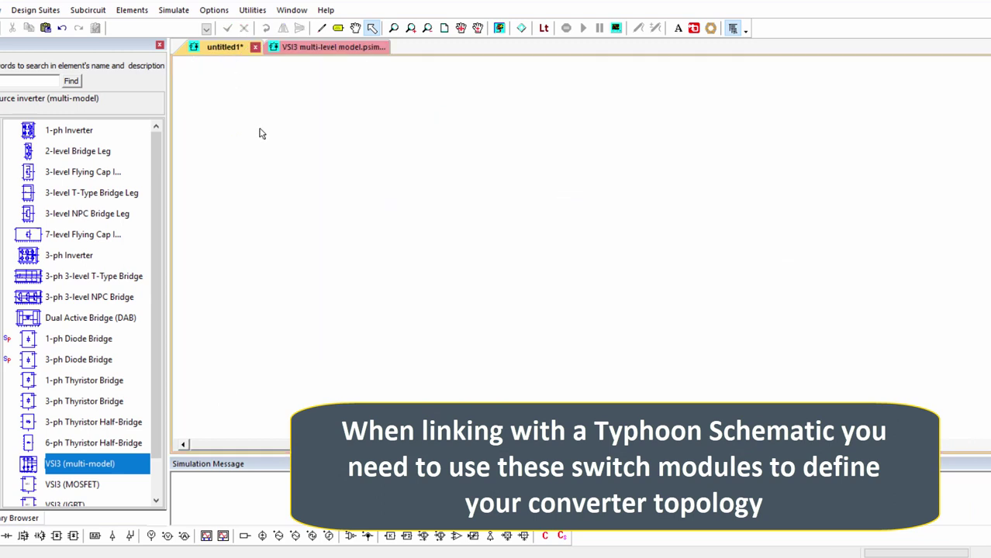
{"action": "left_click", "coordinate": [55, 129]}
{"action": "key", "text": "Escape"}
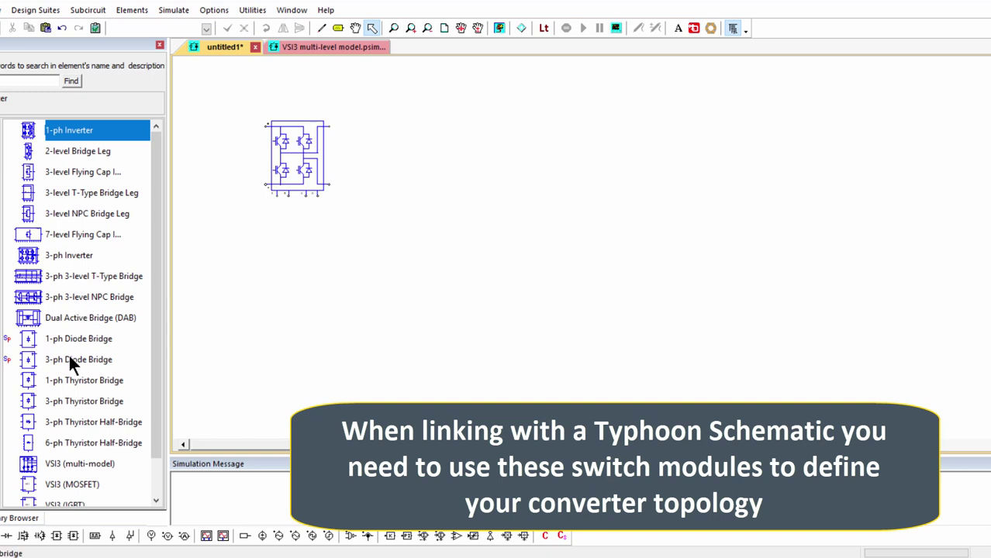
- Add a 3-ph 3-level NPC Bridge and a Dual Active Bridge (DAB) module
{"action": "left_click", "coordinate": [92, 298]}
{"action": "left_click_drag", "start_coordinate": [93, 298], "coordinate": [526, 216]}
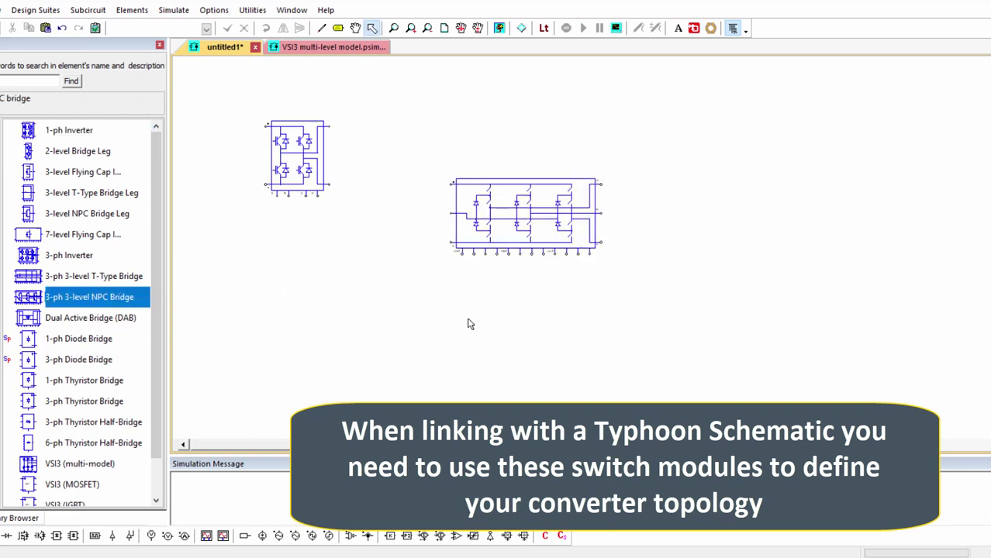
{"action": "left_click", "coordinate": [79, 318]}
{"action": "left_click_drag", "start_coordinate": [78, 318], "coordinate": [414, 303]}
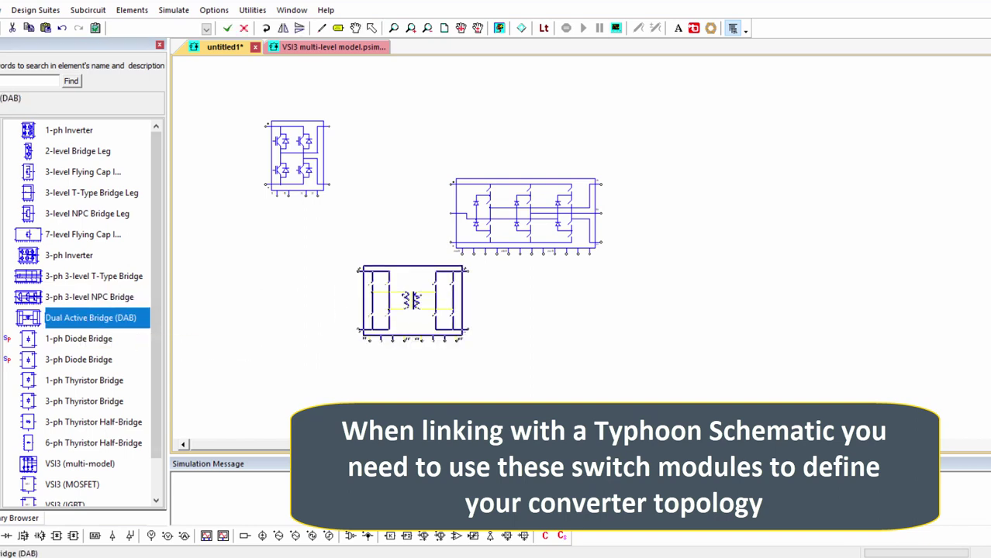
{"action": "left_click", "coordinate": [413, 304]}
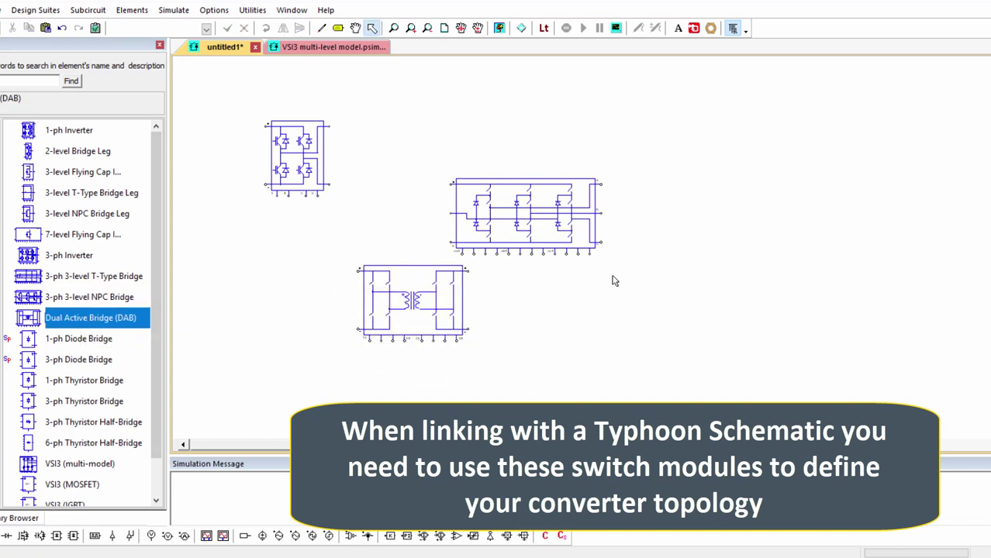
{"action": "key", "text": "ctrl+a"}
{"action": "left_click", "coordinate": [736, 294]}
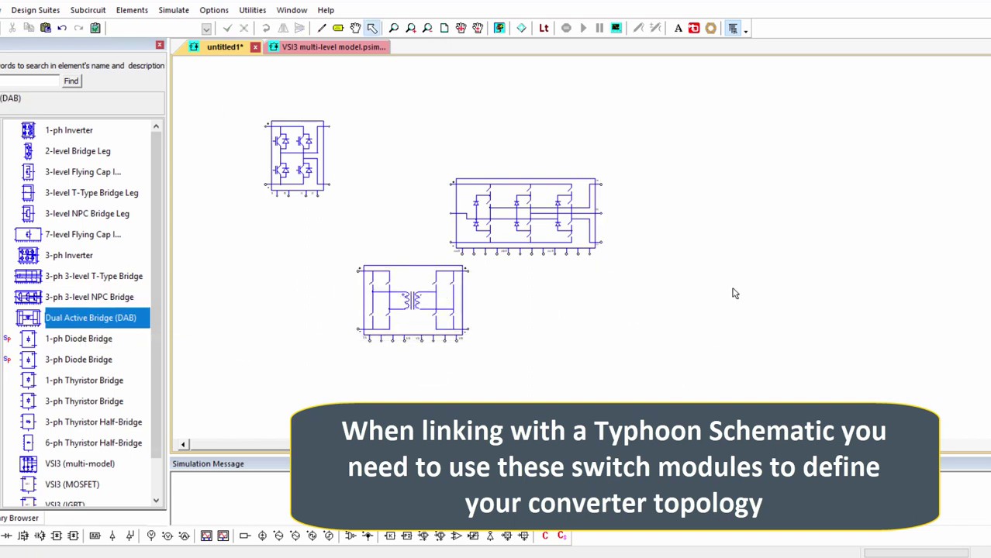